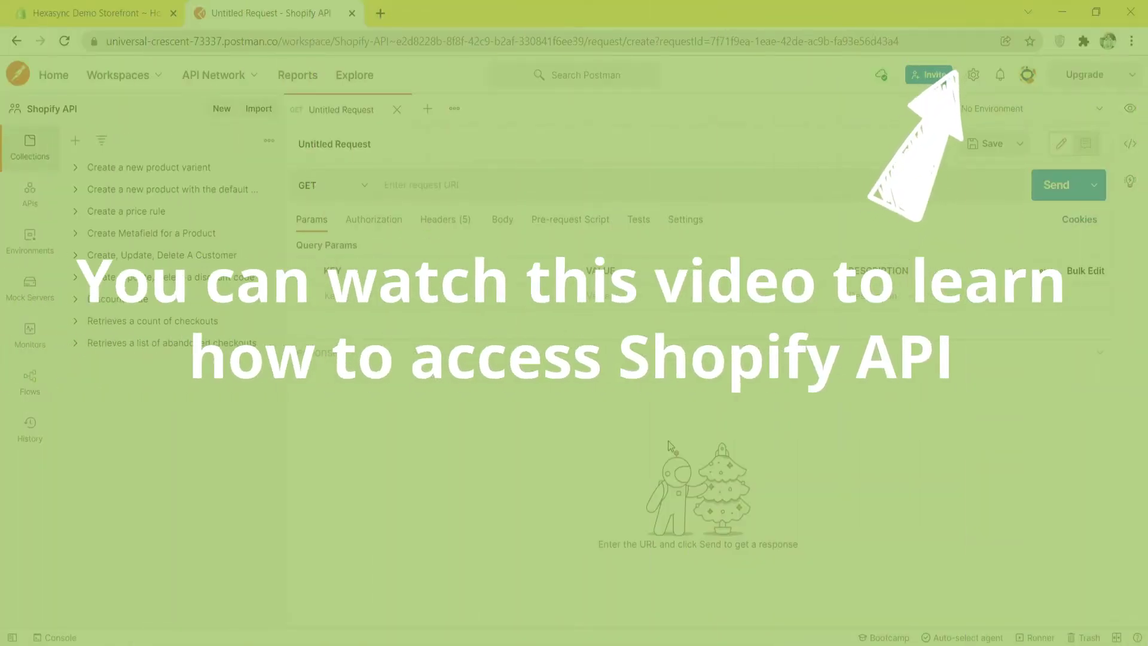
Set the request method to POST and paste the store's customers.json endpoint URL
{"action": "left_click", "coordinate": [304, 185]}
{"action": "left_click", "coordinate": [336, 246]}
{"action": "left_click", "coordinate": [411, 187]}
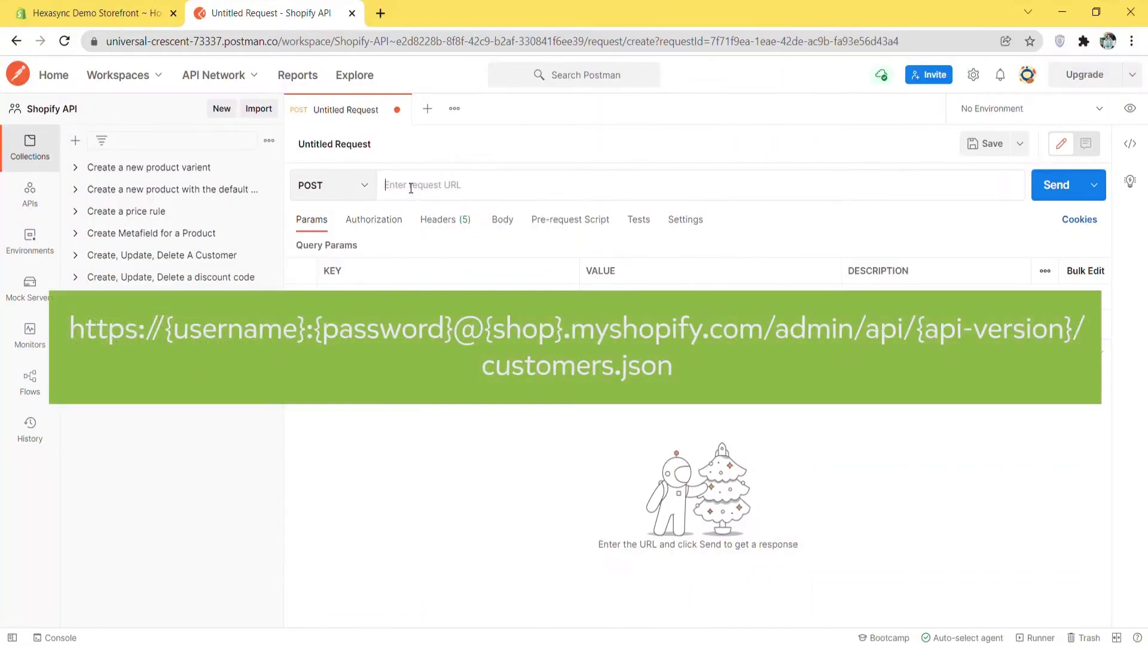
{"action": "key", "text": "ctrl+v"}
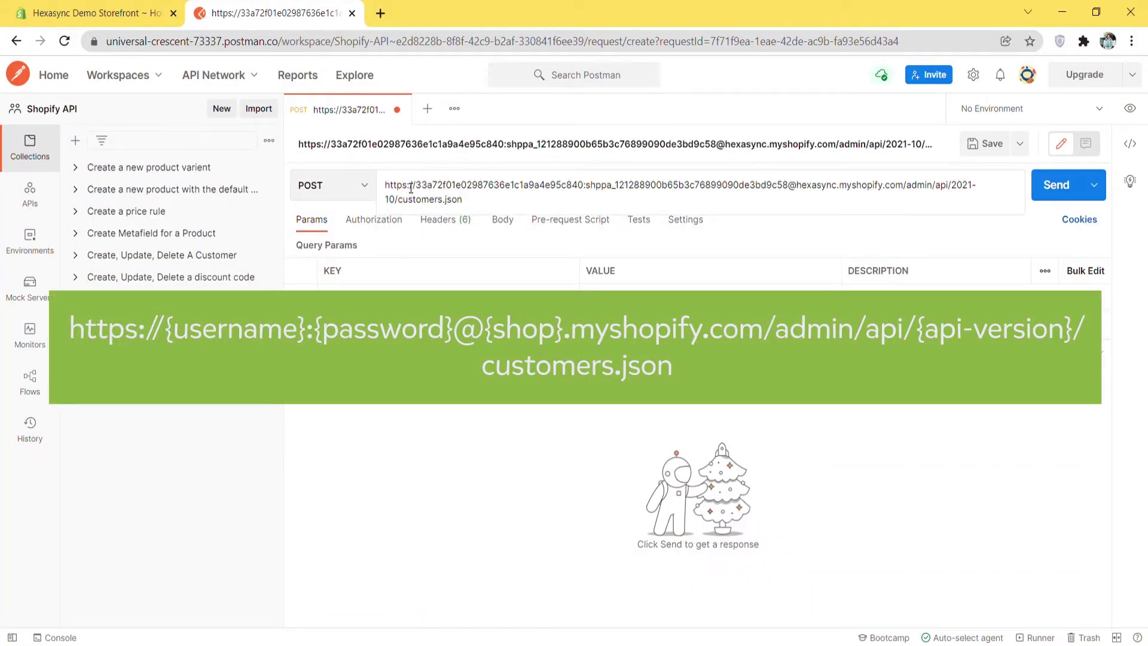
Set the request body to raw JSON and paste in the new customer's JSON
{"action": "left_click", "coordinate": [503, 221]}
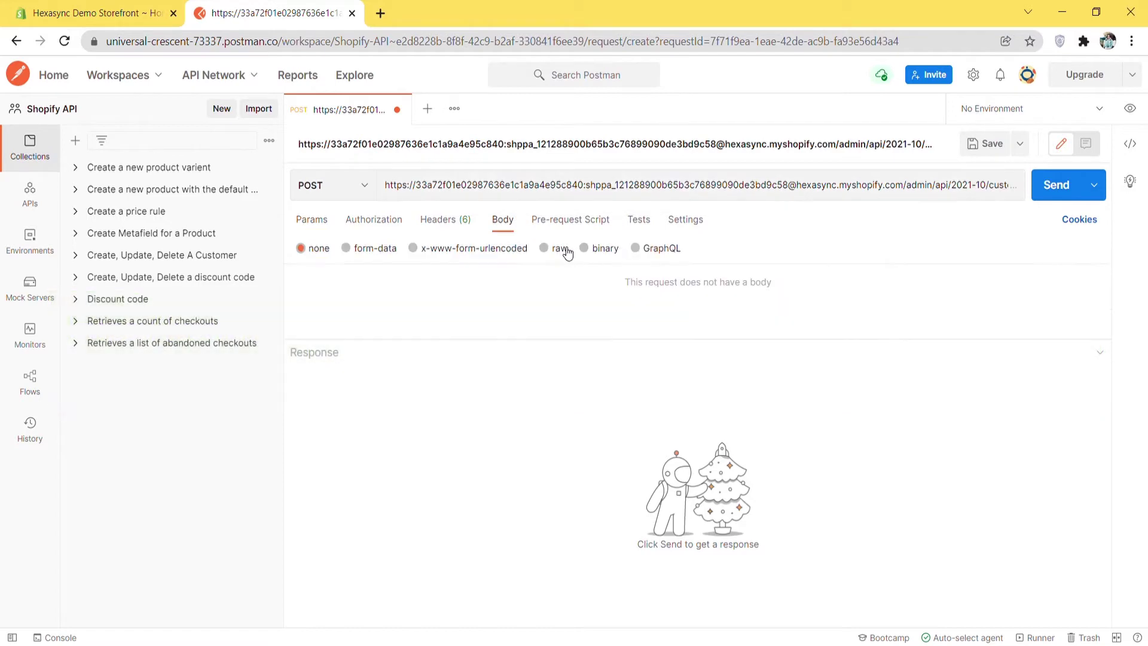
{"action": "left_click", "coordinate": [558, 249]}
{"action": "left_click", "coordinate": [707, 248]}
{"action": "left_click", "coordinate": [711, 324]}
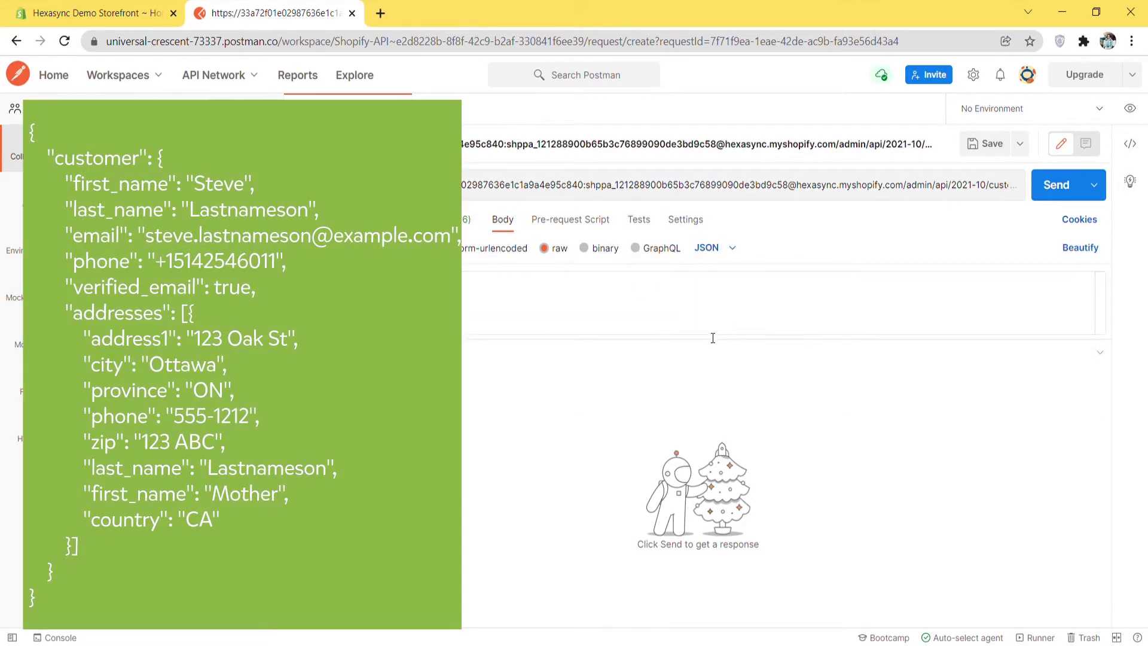
{"action": "left_click_drag", "start_coordinate": [717, 425], "coordinate": [712, 512]}
{"action": "left_click", "coordinate": [351, 287]}
{"action": "key", "text": "ctrl+v"}
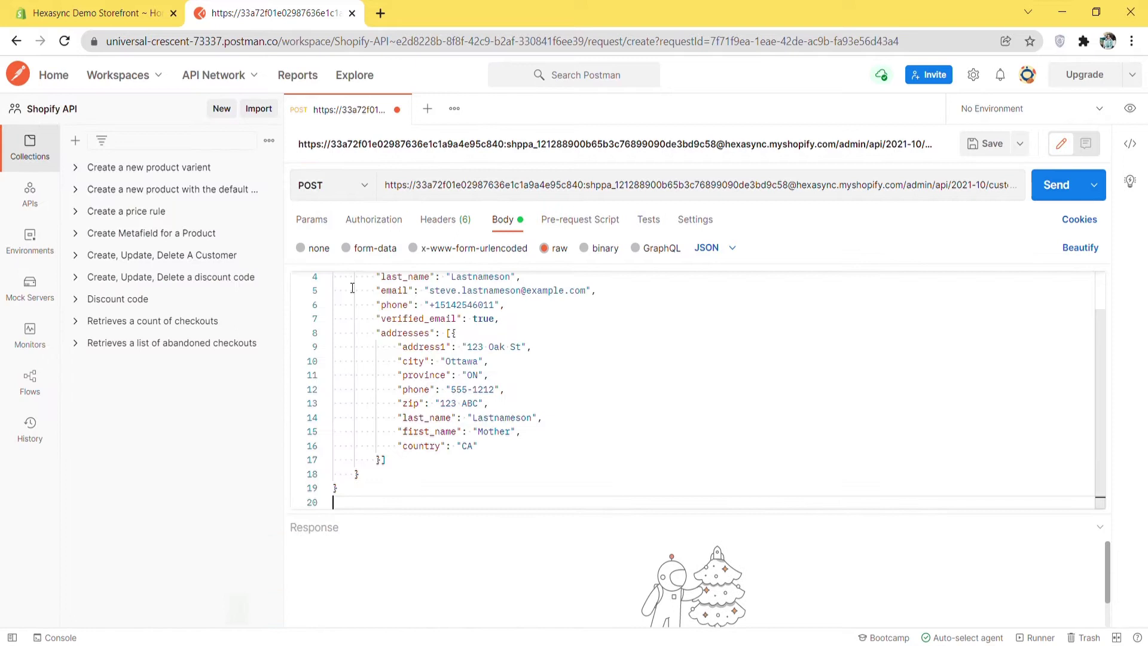
{"action": "scroll", "coordinate": [555, 449], "scroll_direction": "up", "scroll_amount": 1}
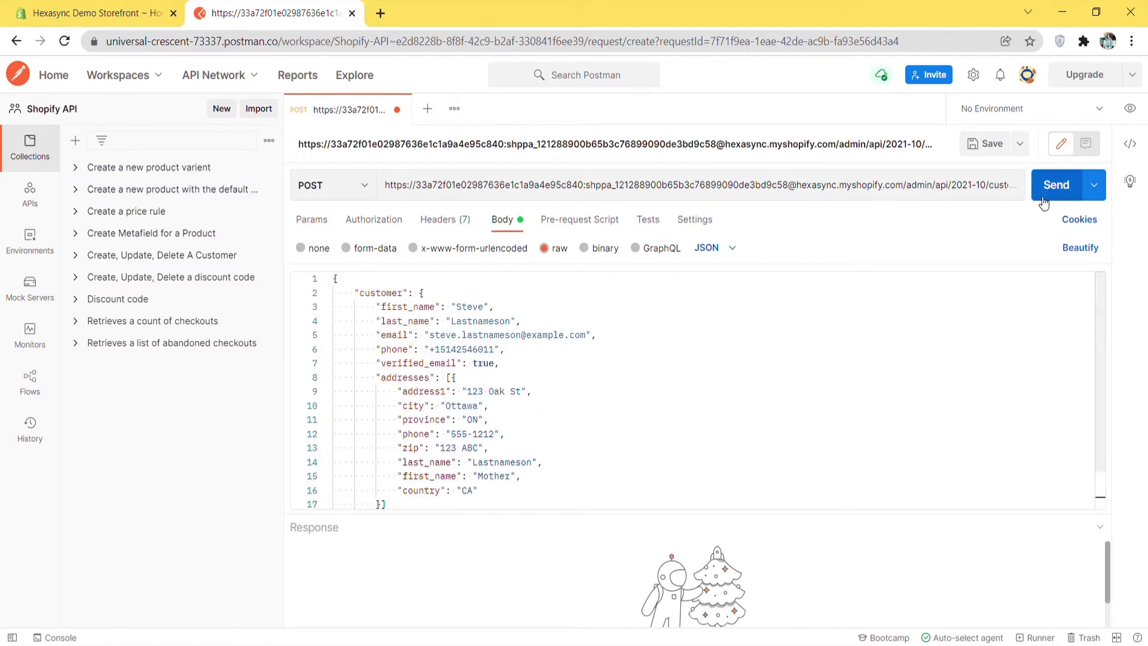
Send the create-customer request and select the new customer's id in the 201 response
{"action": "left_click", "coordinate": [1057, 185]}
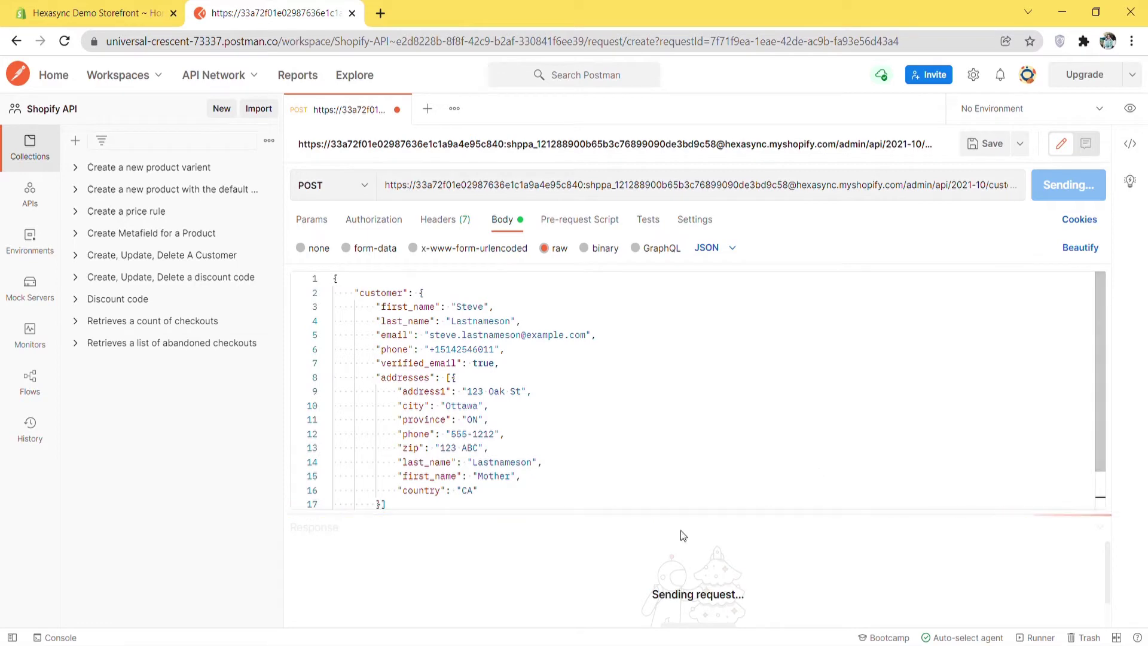
{"action": "left_click_drag", "start_coordinate": [683, 519], "coordinate": [698, 269]}
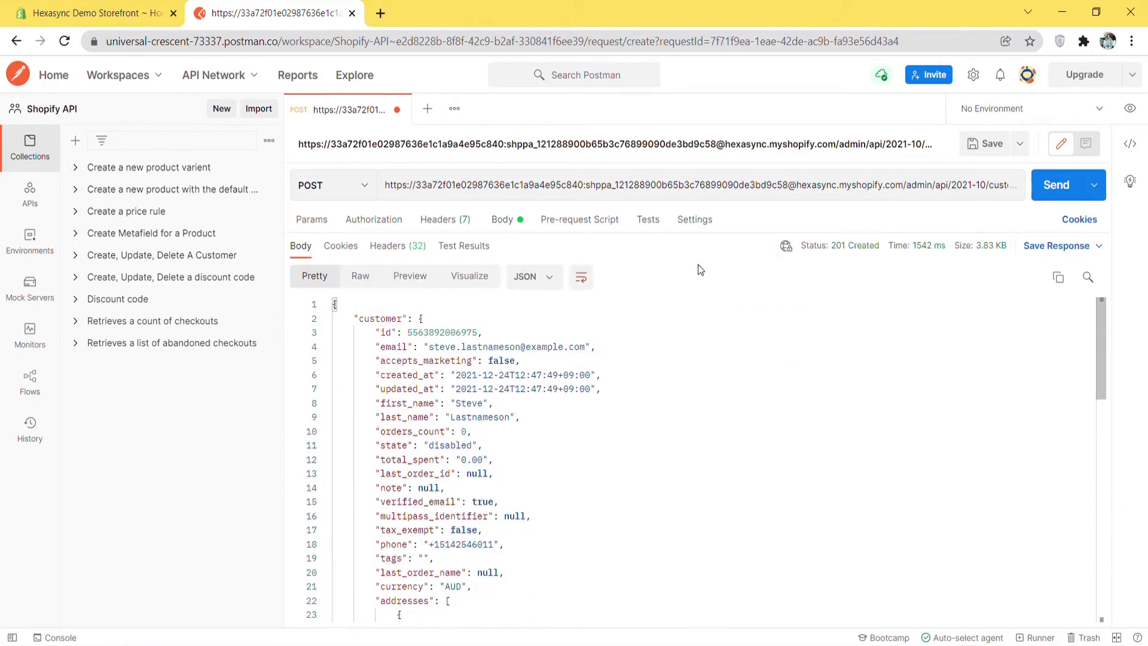
{"action": "double_click", "coordinate": [458, 332]}
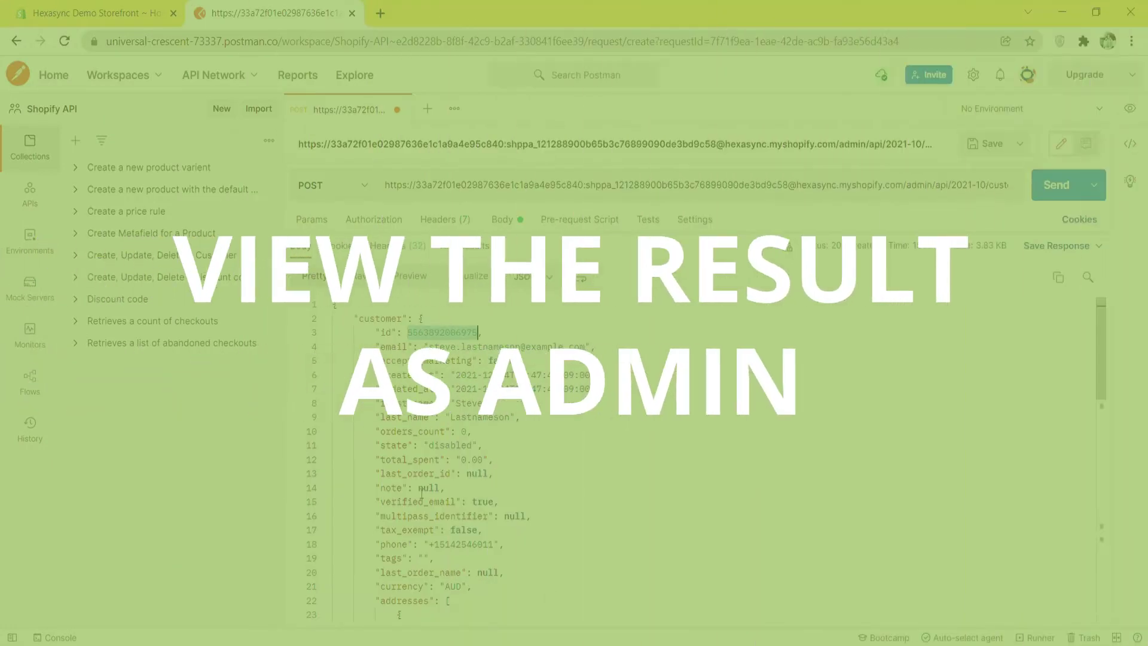
Confirm in Shopify Customers that the top customer's timeline says the Shopify API created them, then return to Postman
{"action": "left_click", "coordinate": [127, 7]}
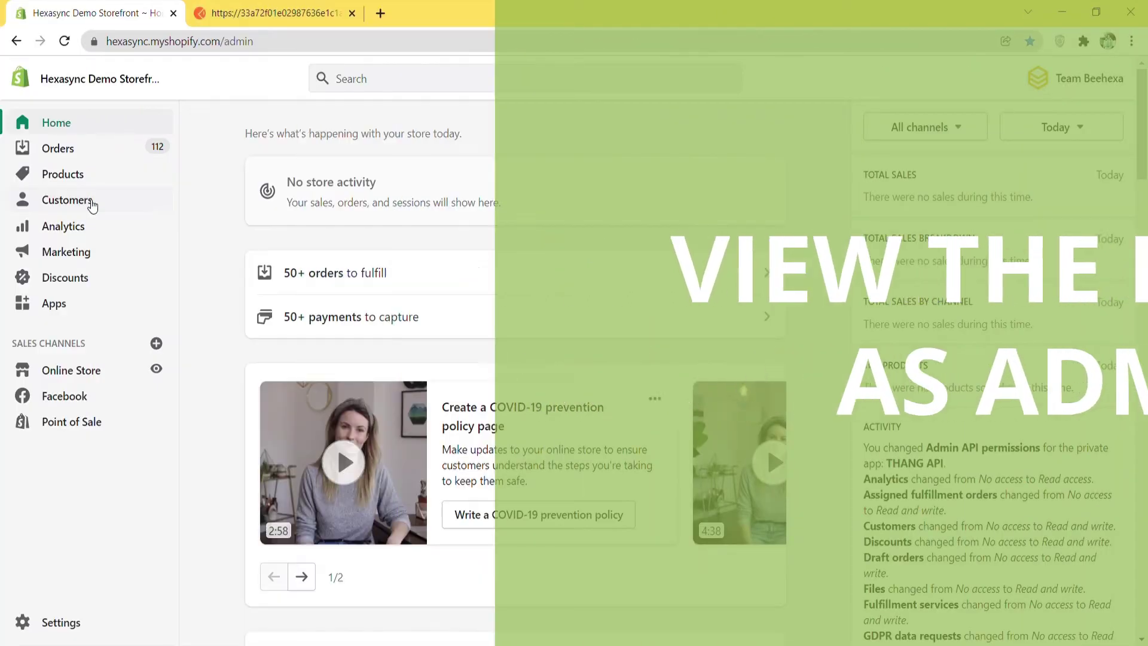
{"action": "left_click", "coordinate": [89, 203]}
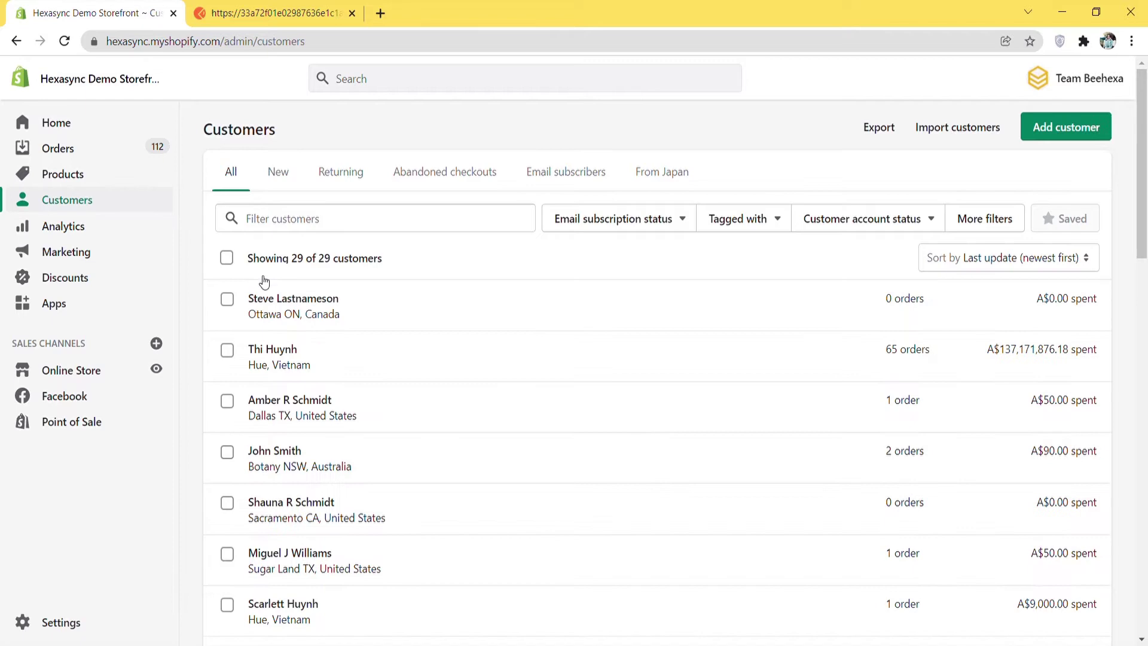
{"action": "left_click", "coordinate": [436, 316]}
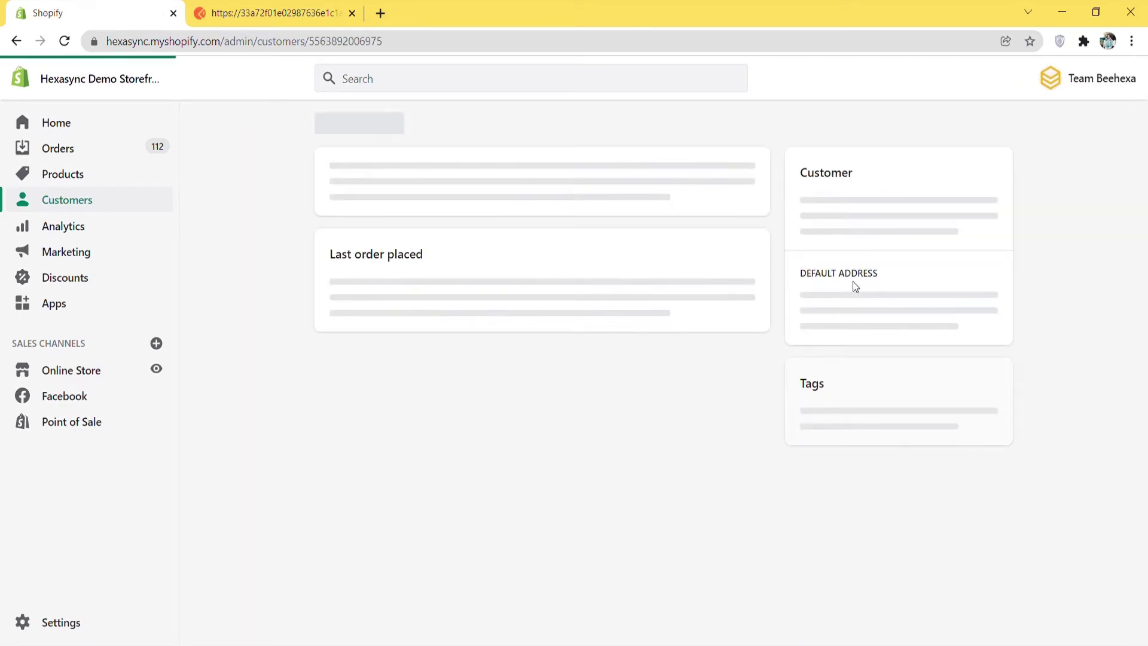
{"action": "scroll", "coordinate": [1145, 154], "scroll_direction": "down", "scroll_amount": 1}
{"action": "left_click_drag", "start_coordinate": [1146, 154], "coordinate": [1145, 342]}
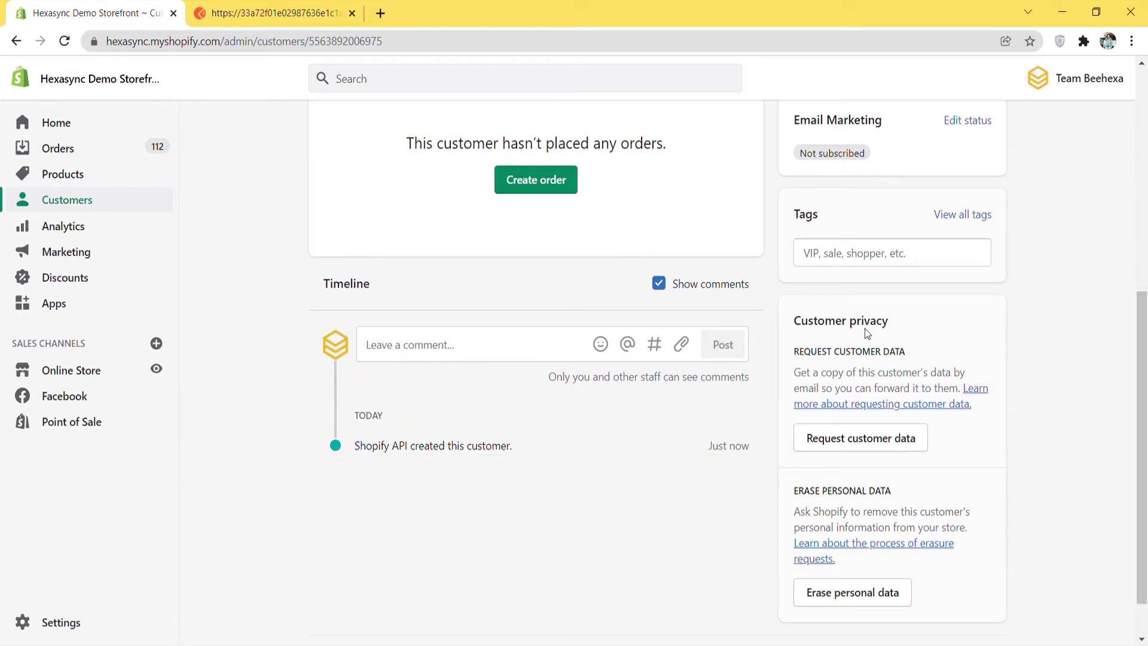
{"action": "left_click", "coordinate": [301, 10]}
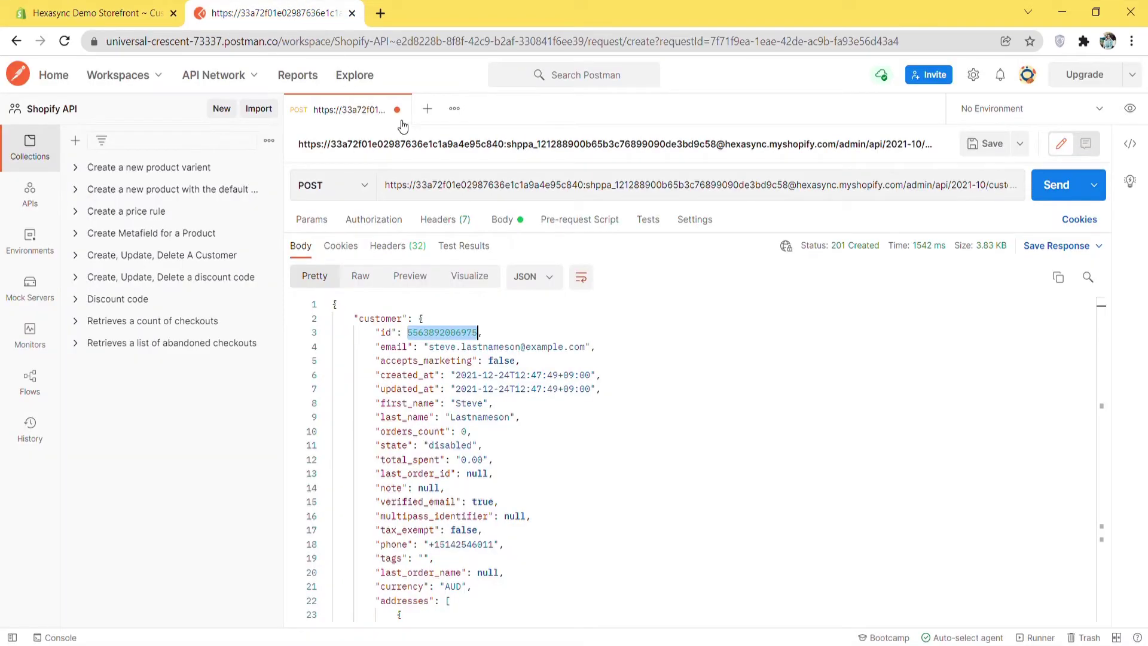
Create a new PUT request to the customer's update URL
{"action": "left_click", "coordinate": [427, 109]}
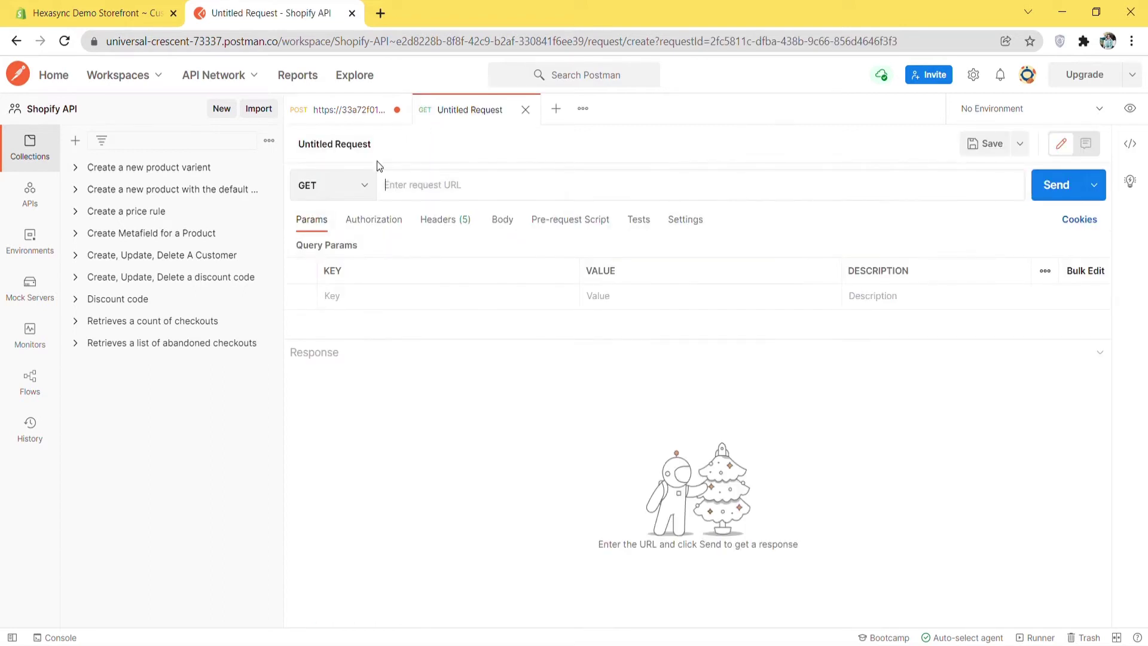
{"action": "left_click", "coordinate": [360, 186]}
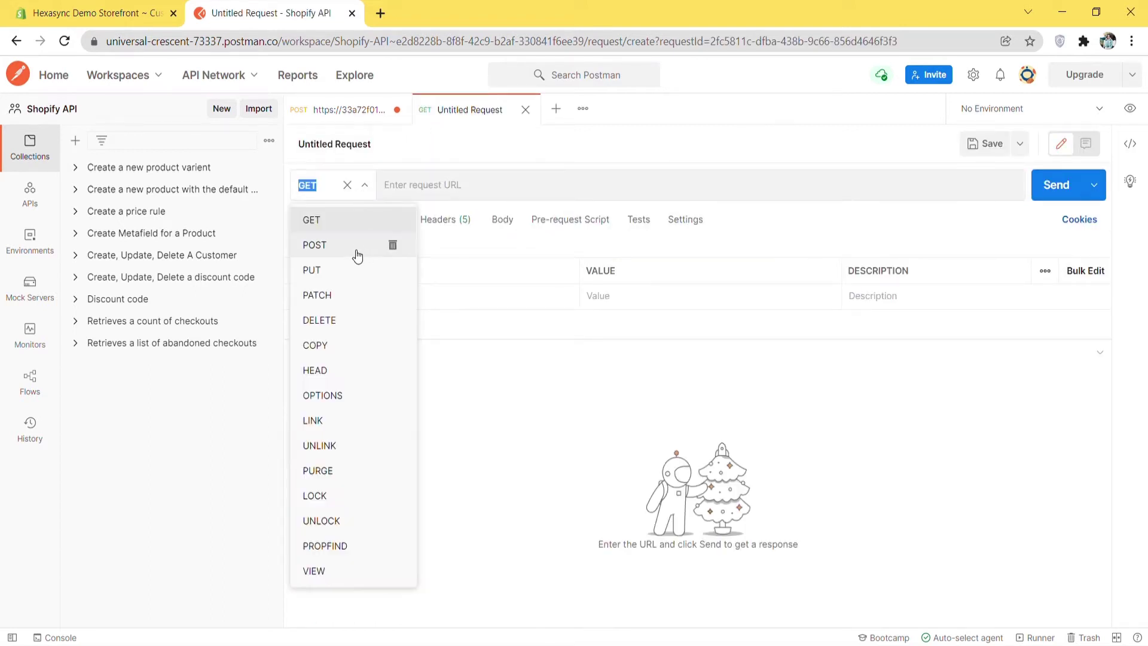
{"action": "left_click", "coordinate": [350, 278]}
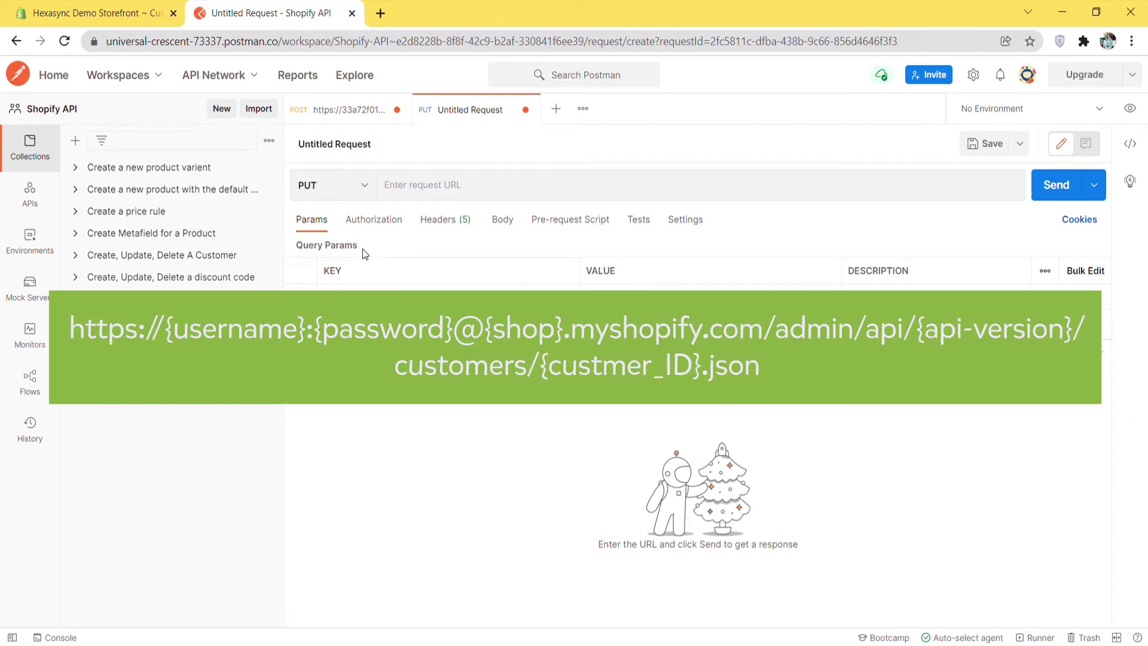
{"action": "left_click", "coordinate": [402, 187]}
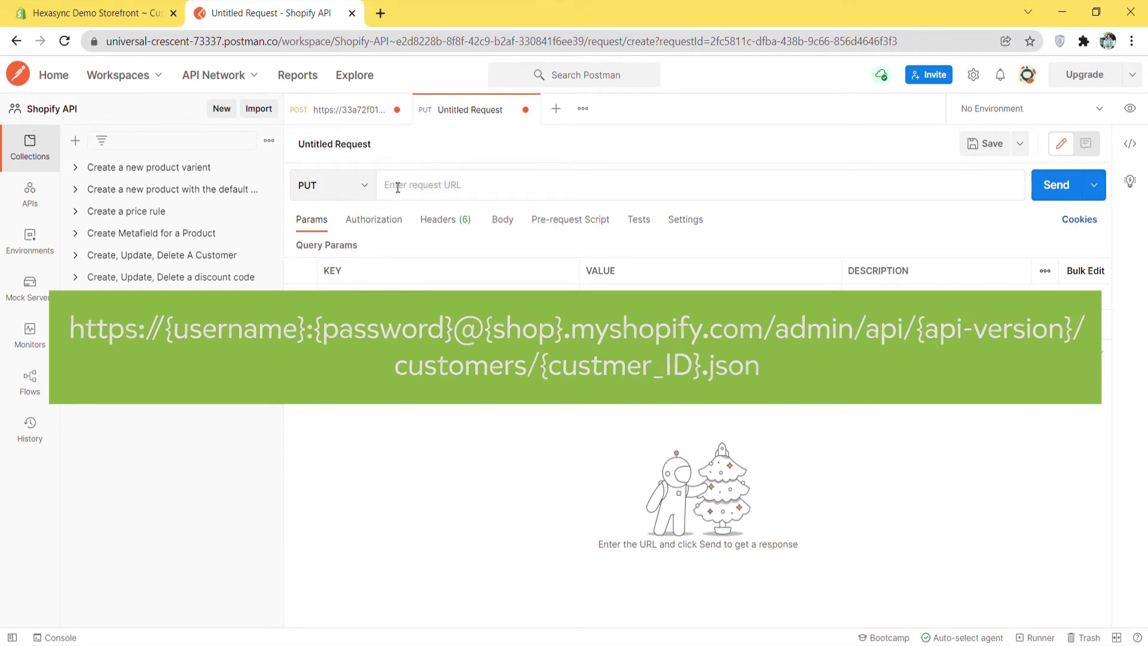
{"action": "key", "text": "ctrl+v"}
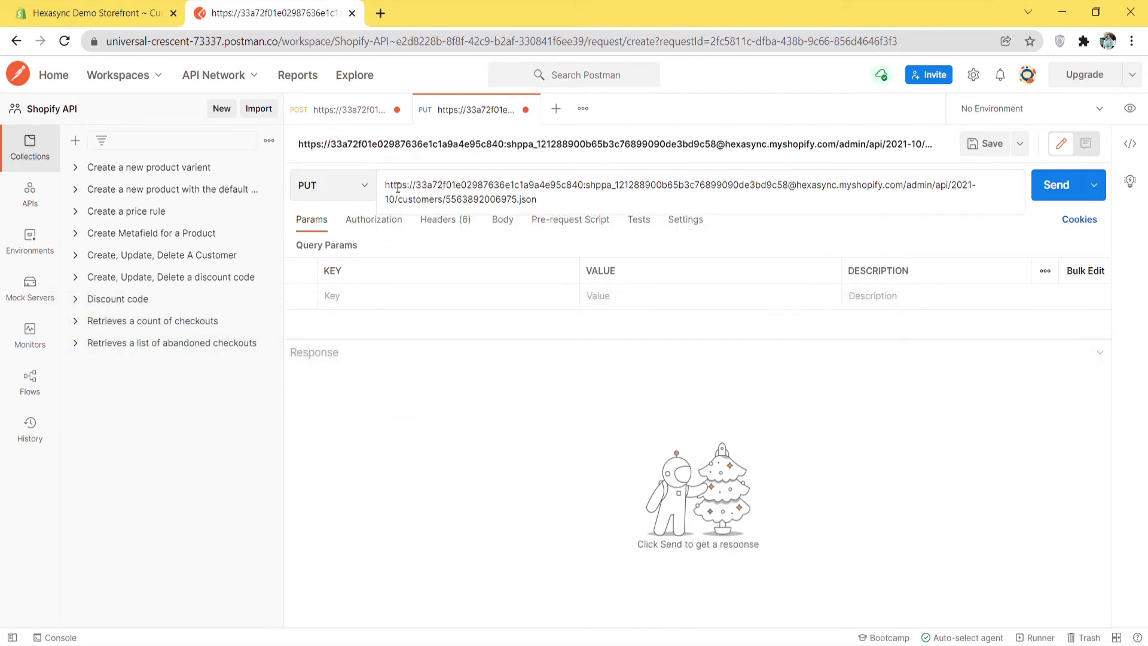
{"action": "left_click", "coordinate": [503, 219]}
{"action": "left_click", "coordinate": [545, 249]}
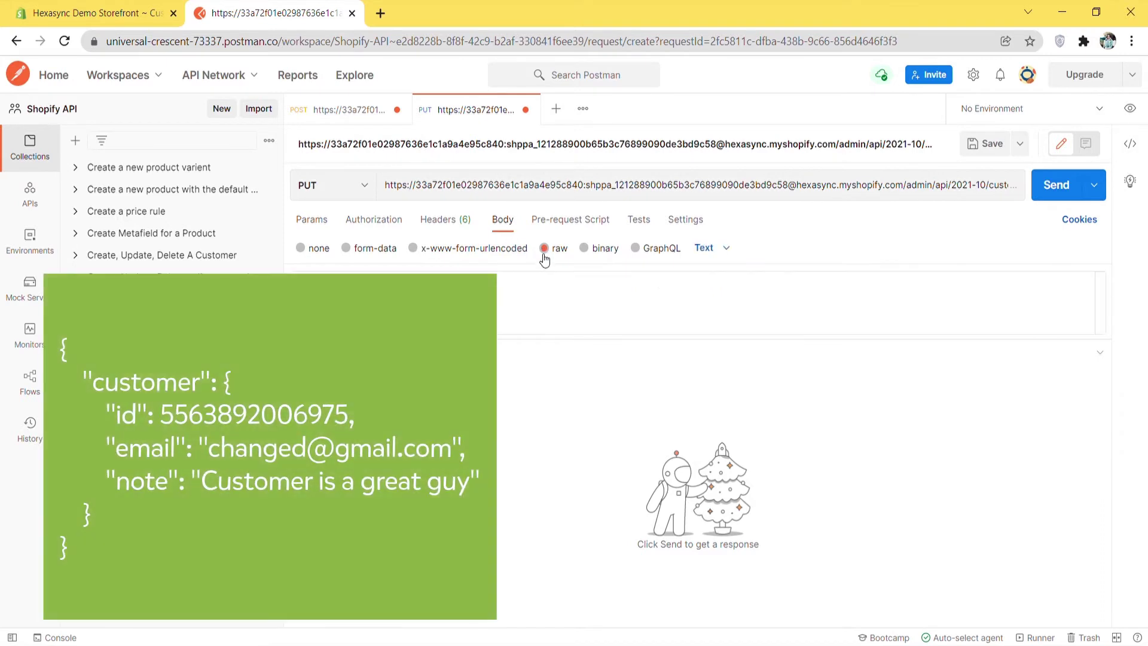
{"action": "left_click", "coordinate": [706, 247]}
{"action": "left_click", "coordinate": [733, 326]}
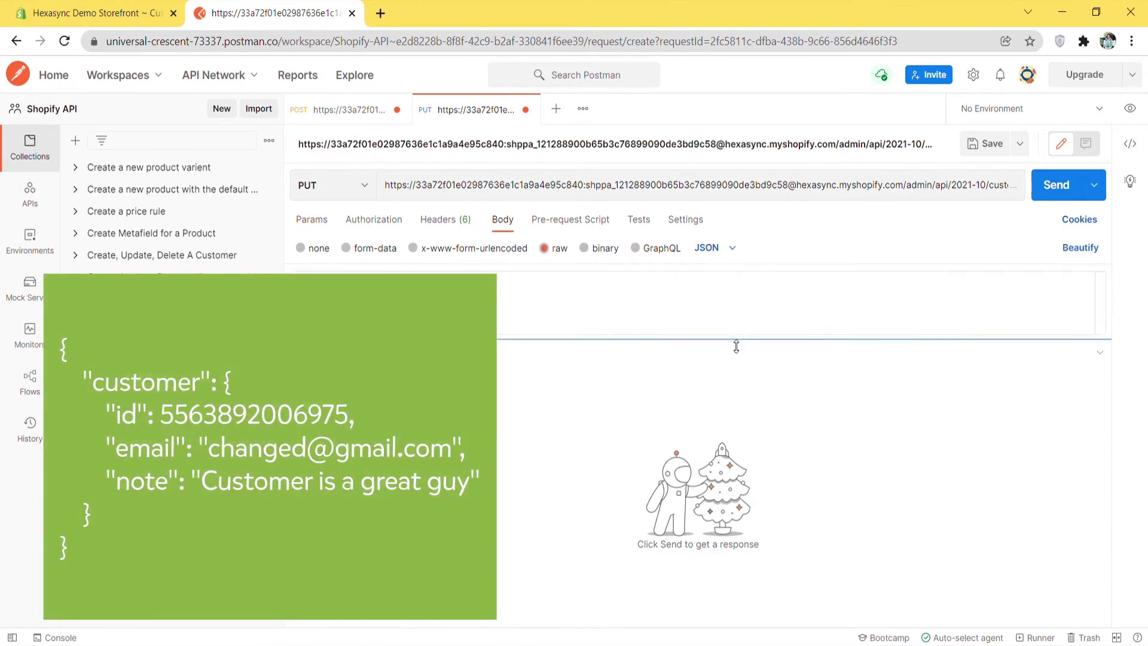
{"action": "left_click_drag", "start_coordinate": [736, 342], "coordinate": [752, 421]}
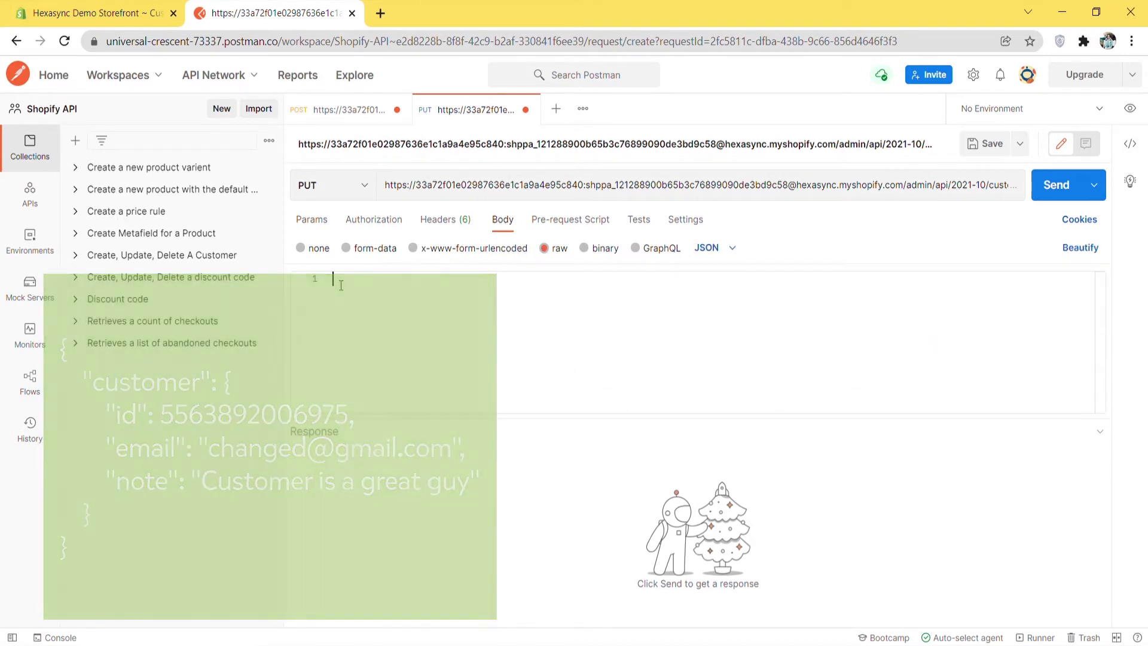
{"action": "left_click", "coordinate": [339, 285]}
{"action": "key", "text": "ctrl+v"}
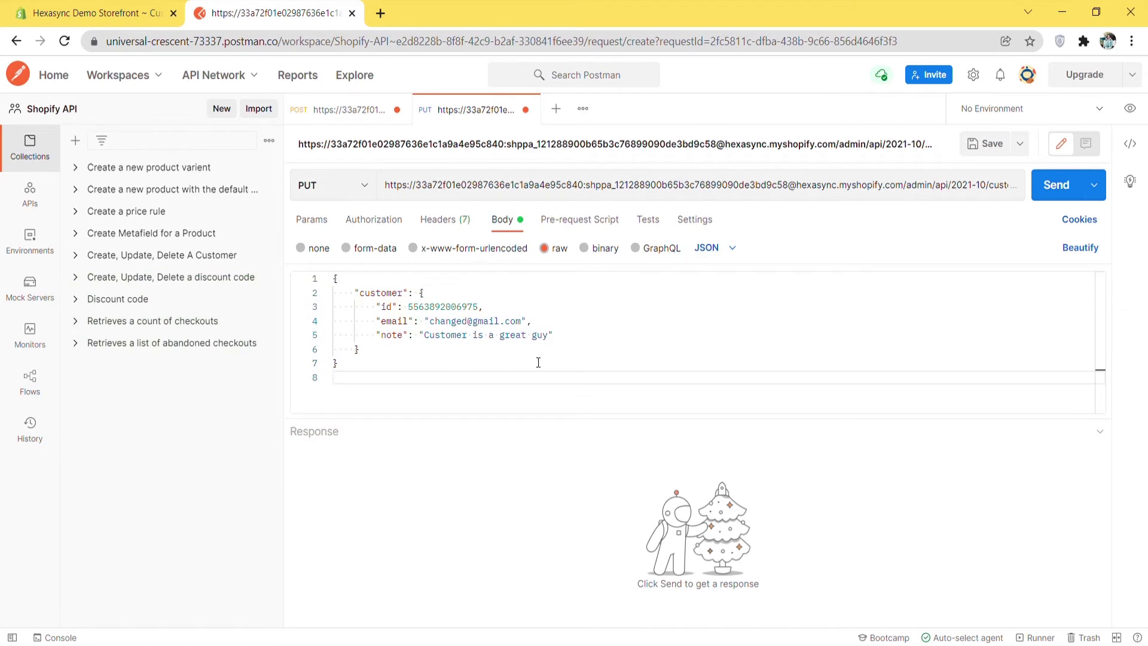
{"action": "left_click", "coordinate": [1040, 191]}
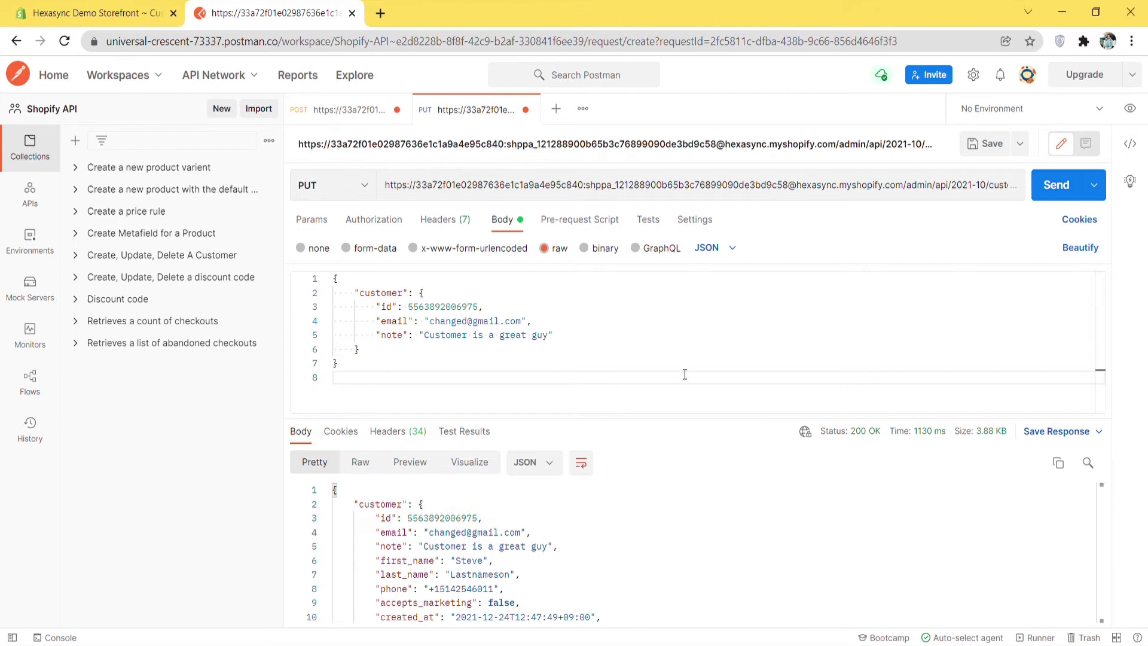
{"action": "left_click_drag", "start_coordinate": [684, 418], "coordinate": [687, 321]}
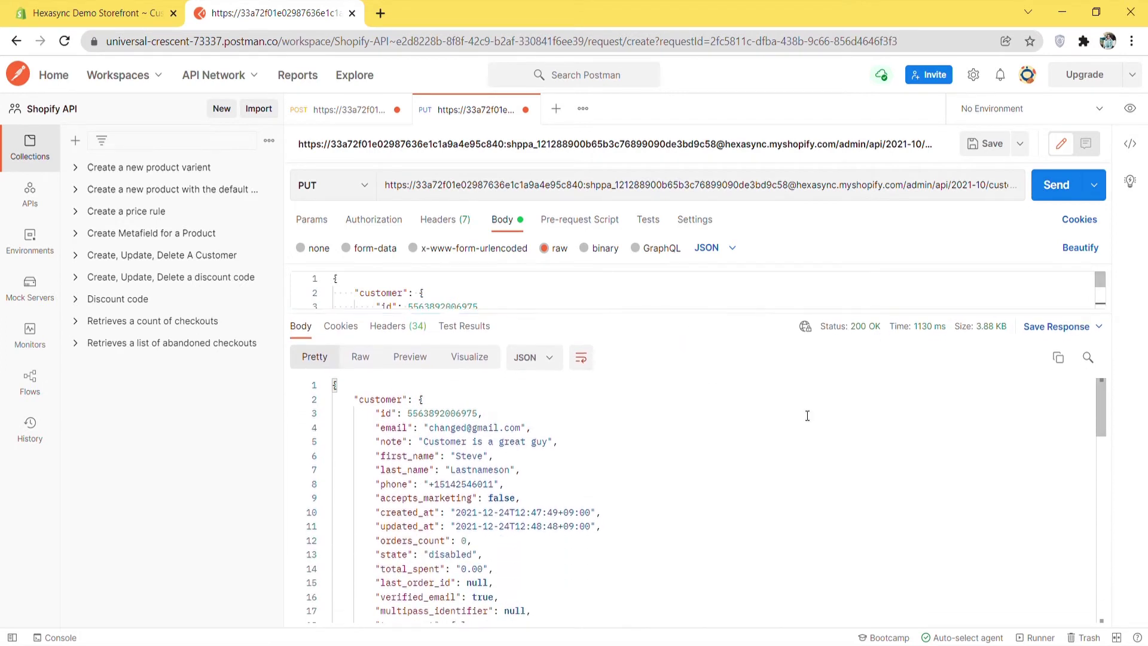
{"action": "mouse_move", "coordinate": [1102, 397]}
{"action": "left_mouse_down"}
{"action": "mouse_move", "coordinate": [1101, 583]}
{"action": "mouse_move", "coordinate": [1119, 358]}
{"action": "left_mouse_up"}
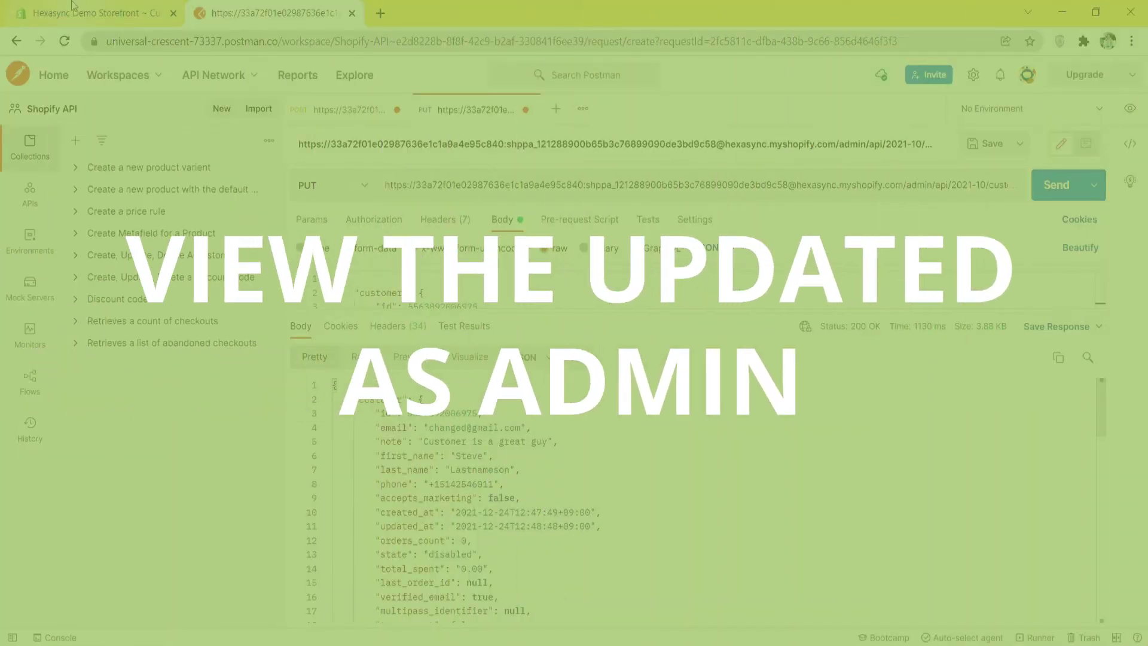
Reload the Shopify customer page and expand the 'added a note' timeline entry
{"action": "left_click", "coordinate": [72, 6]}
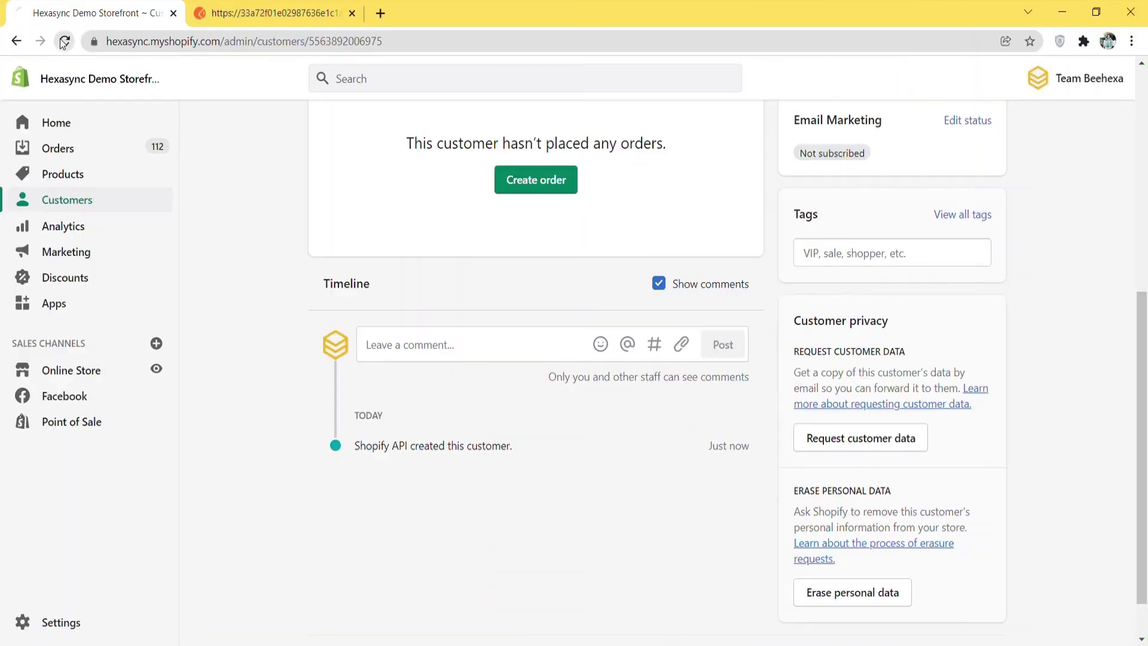
{"action": "left_click", "coordinate": [64, 41]}
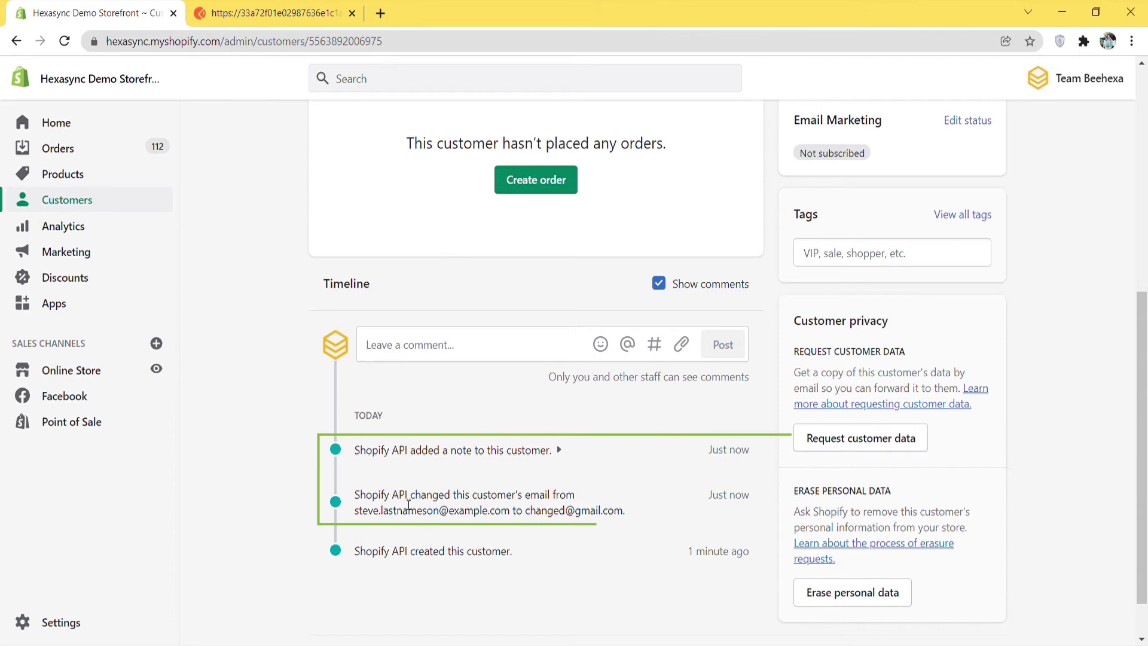
{"action": "left_click", "coordinate": [557, 450]}
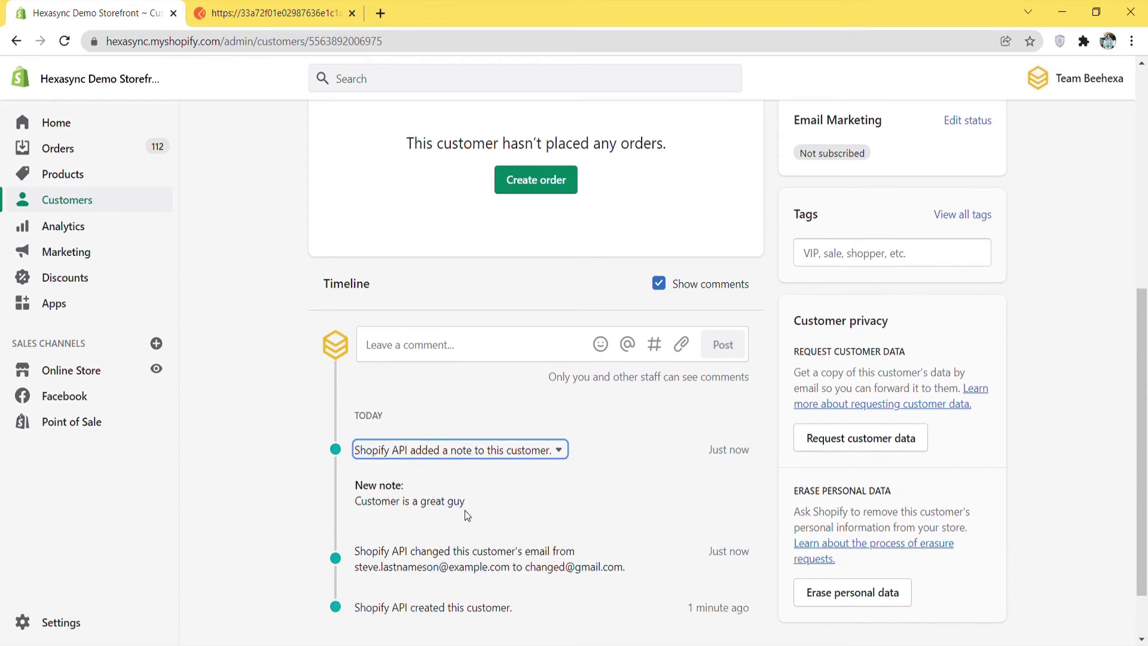
{"action": "scroll", "coordinate": [653, 351], "scroll_direction": "up", "scroll_amount": 5}
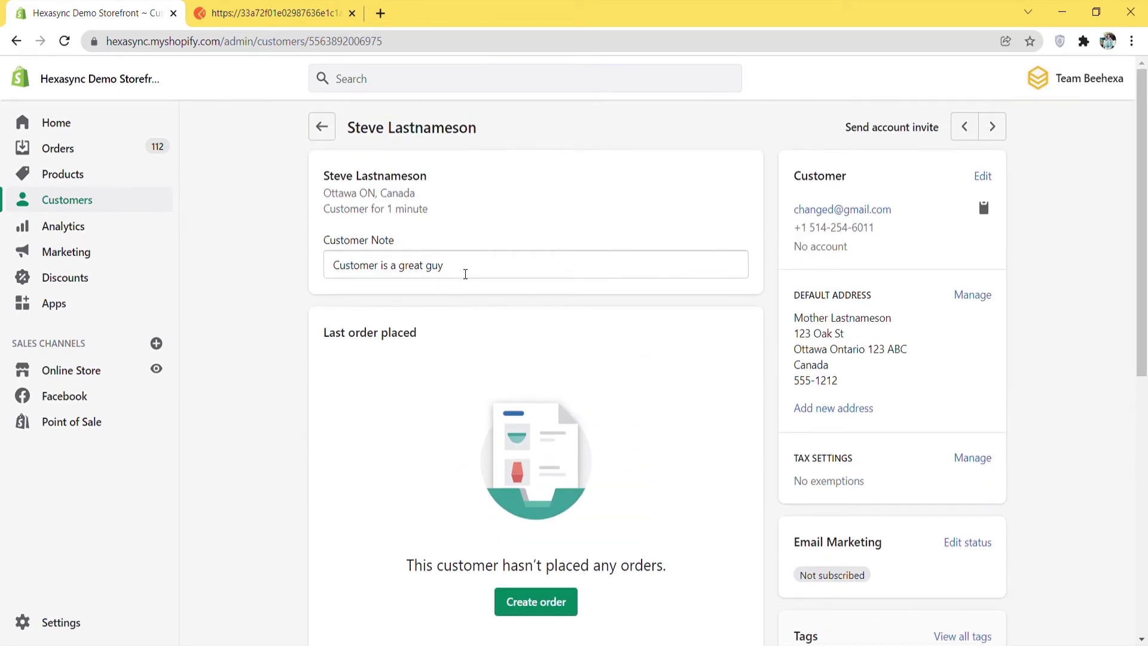
{"action": "left_click", "coordinate": [304, 10]}
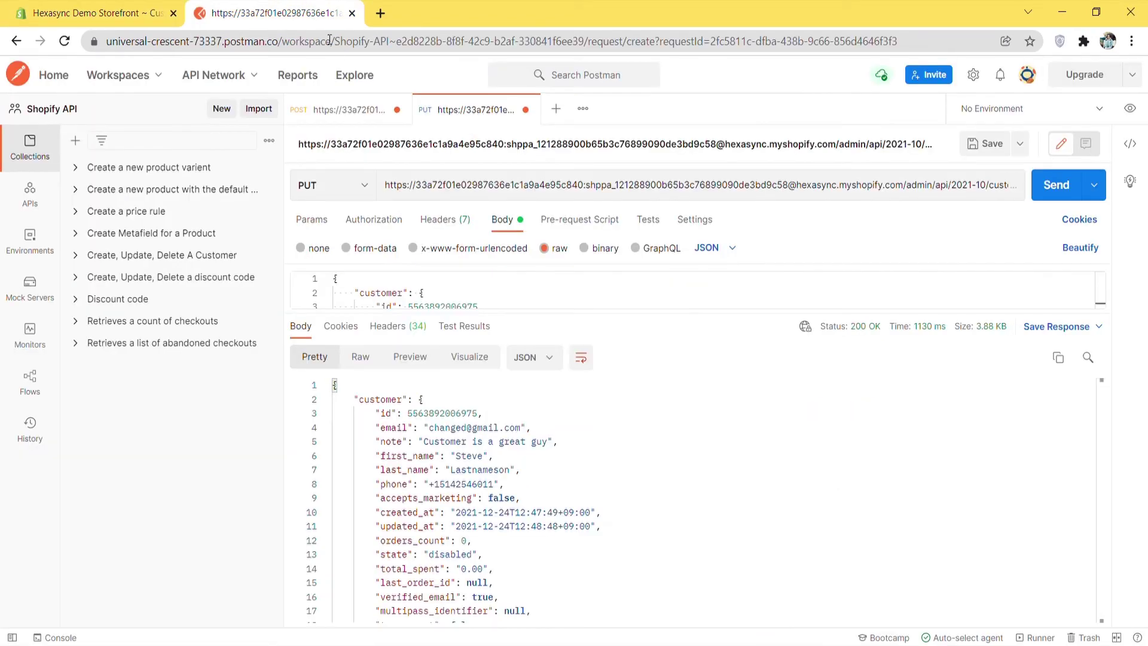
{"action": "left_click", "coordinate": [555, 110]}
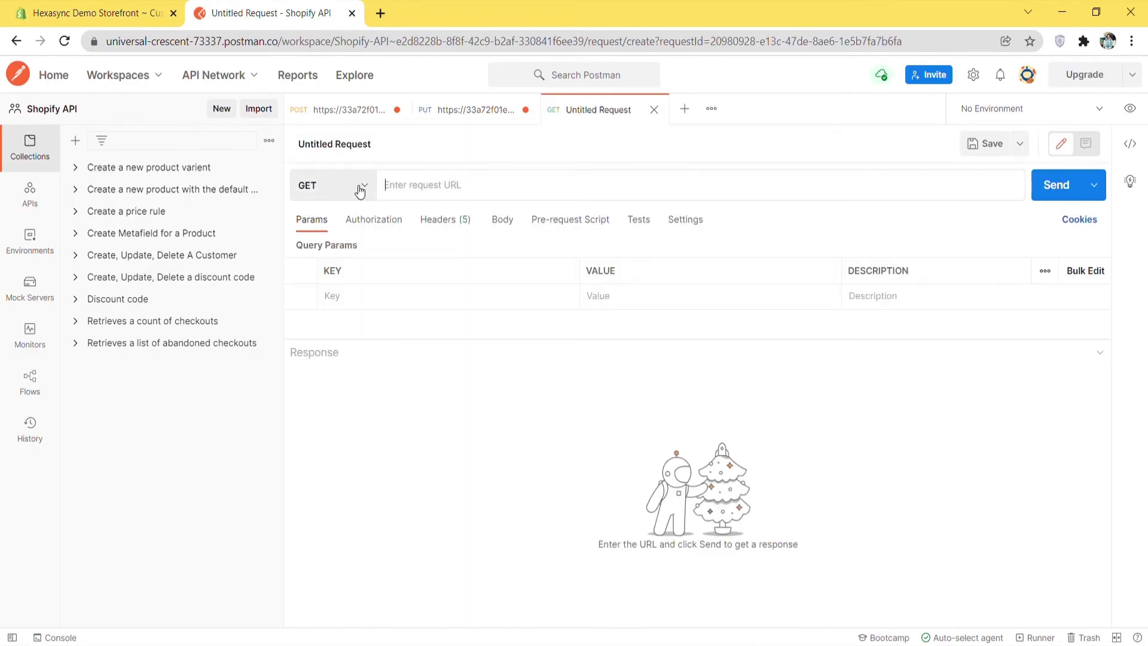
{"action": "left_click", "coordinate": [341, 185]}
{"action": "left_click", "coordinate": [350, 321]}
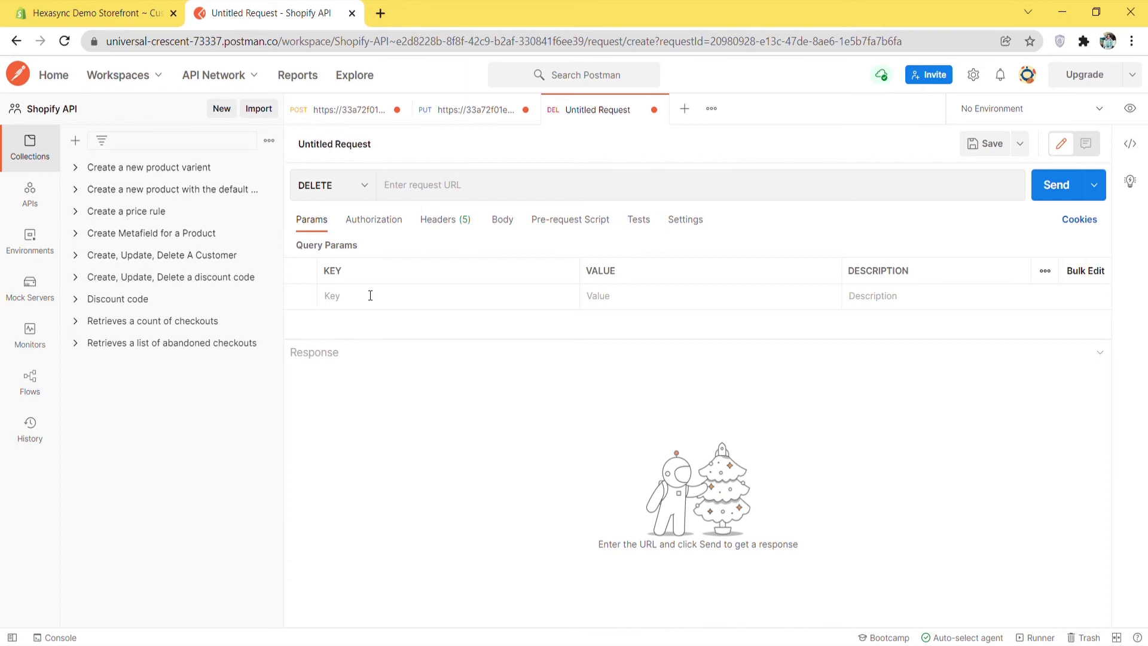
{"action": "left_click", "coordinate": [388, 186]}
{"action": "key", "text": "ctrl+v"}
{"action": "key", "text": "BackSpace"}
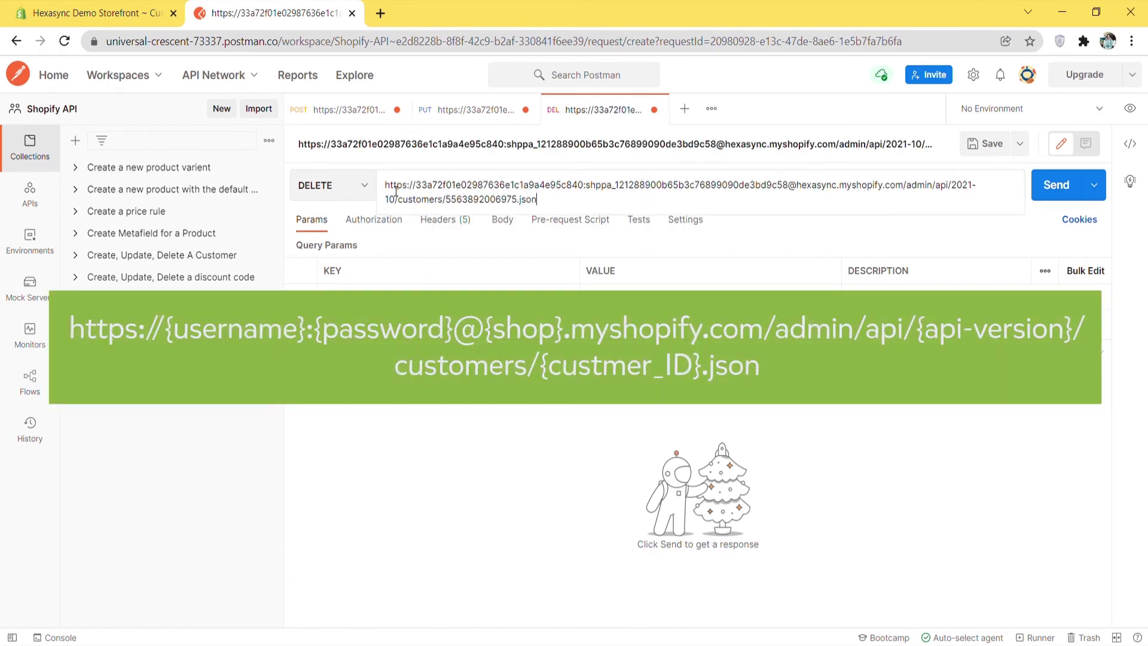
{"action": "left_click", "coordinate": [1052, 186]}
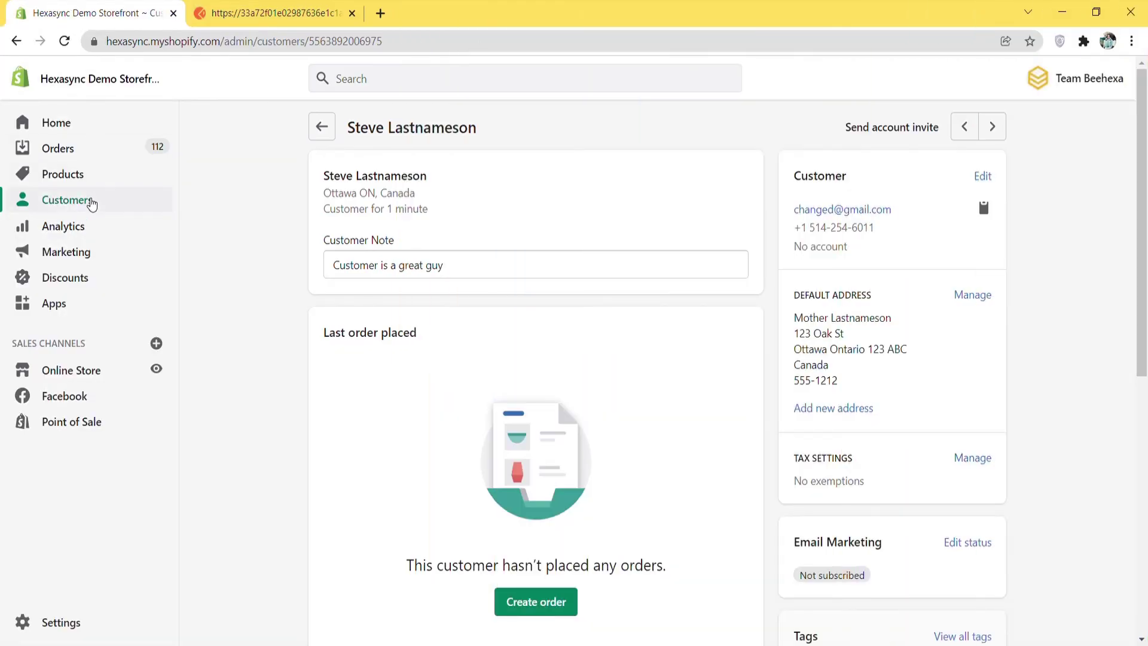
Open Shopify's Customers list to confirm Steve Lastnameson is gone from the 28 customers
{"action": "left_click", "coordinate": [90, 202]}
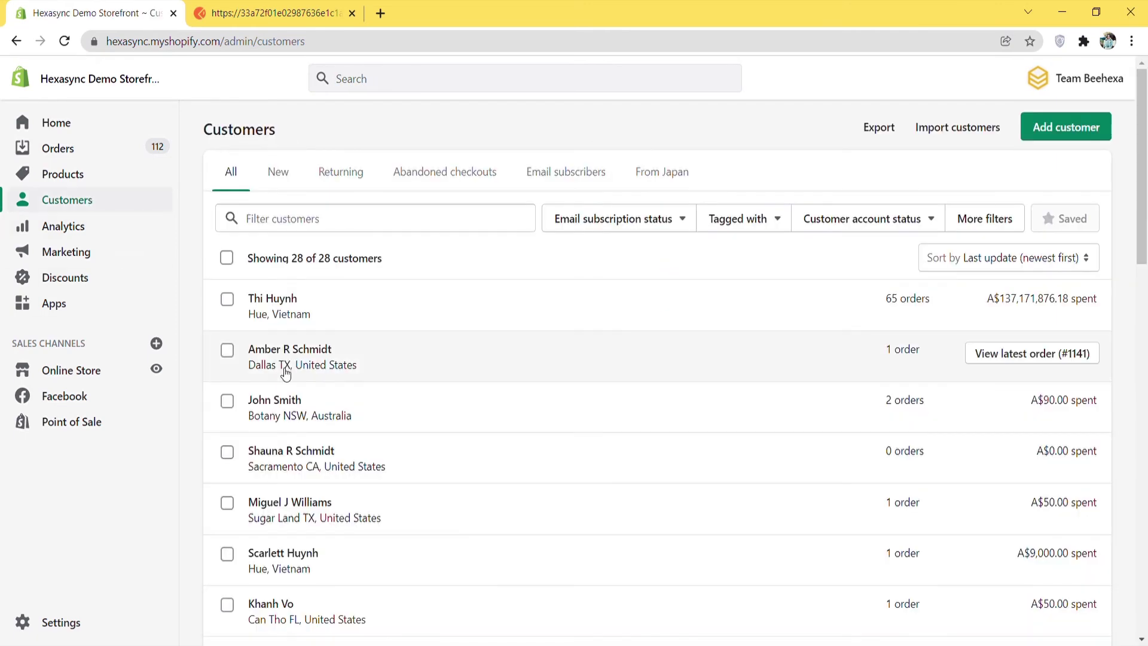